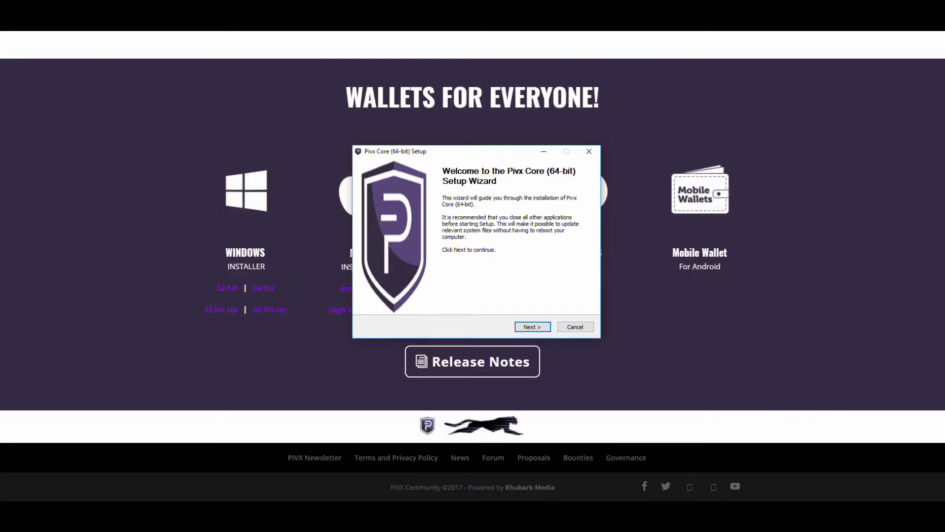
# Step: Install Pivx Core (64-bit) to the default folder and shortcuts, then finish with Run Pivx Core ticked
pyautogui.press('Return')
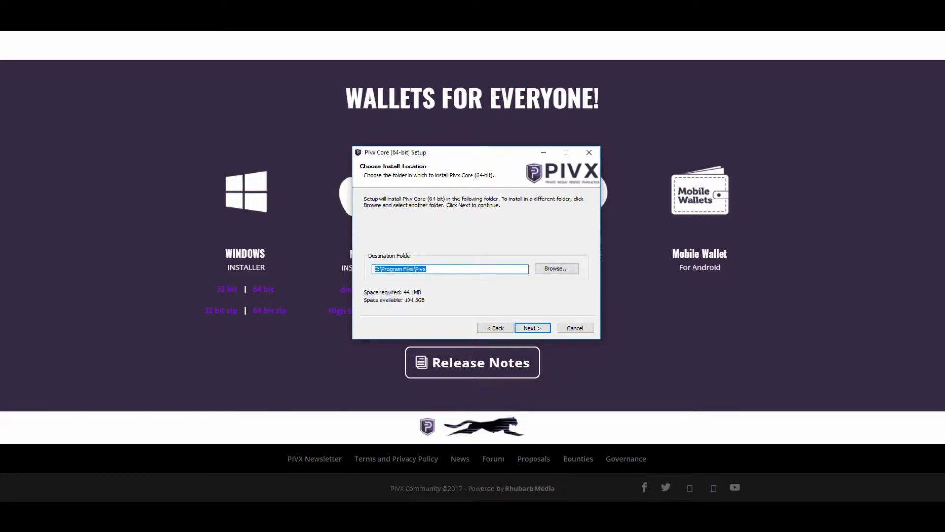
pyautogui.press('Return')
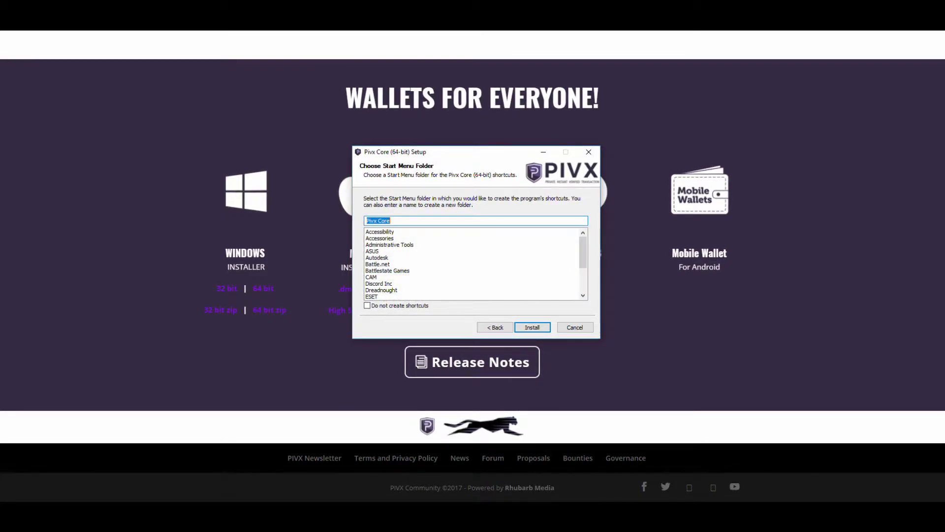
pyautogui.press('Return')
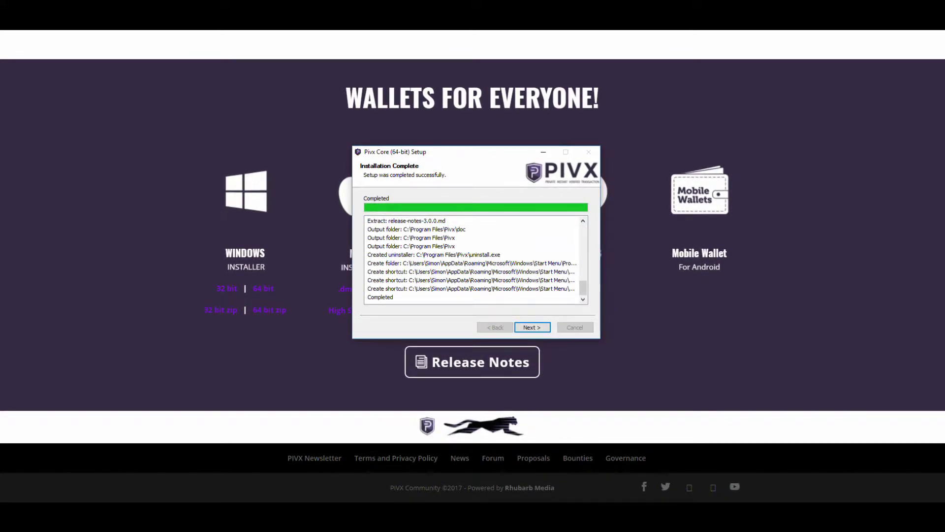
pyautogui.press('Return')
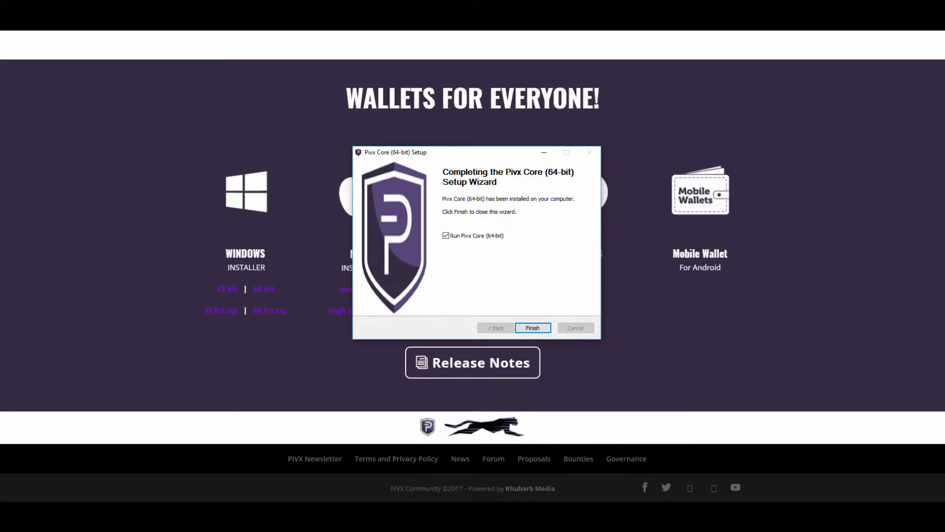
pyautogui.press('Return')
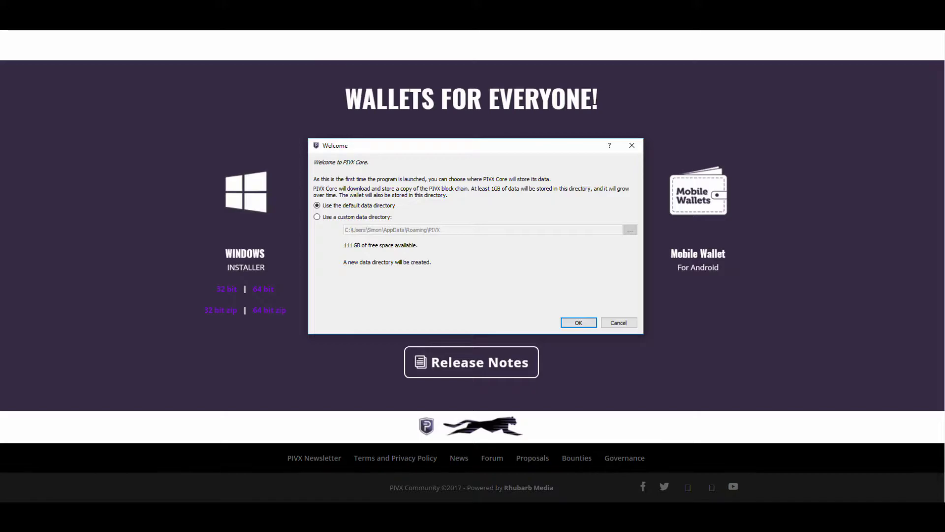
# Step: Start the wallet with 'Use the default data directory' selected
pyautogui.press('Return')
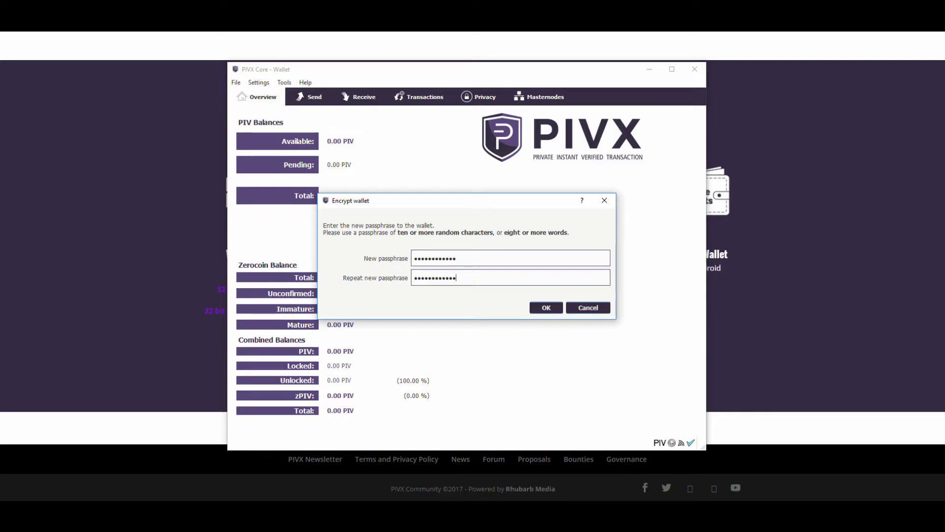
# Step: Encrypt the wallet with the entered passphrase and confirm the encryption warning
pyautogui.press('Return')
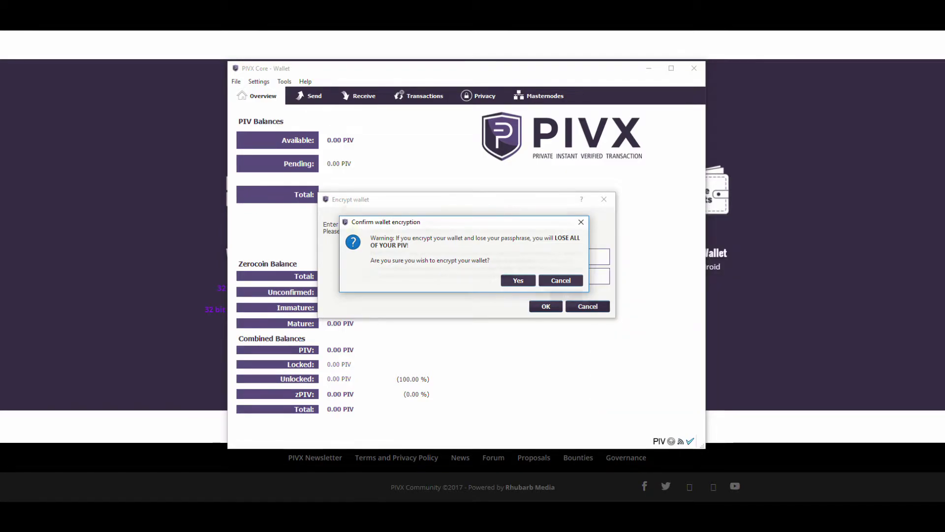
pyautogui.press('Return')
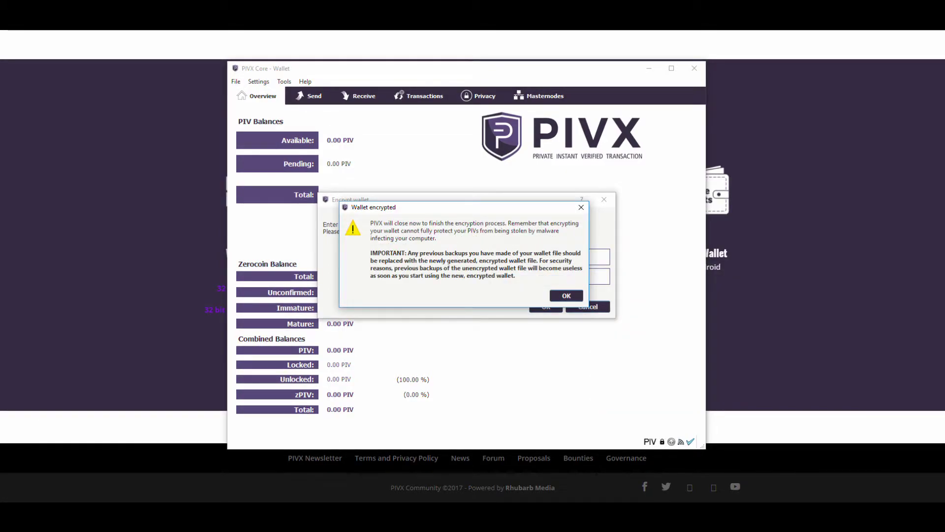